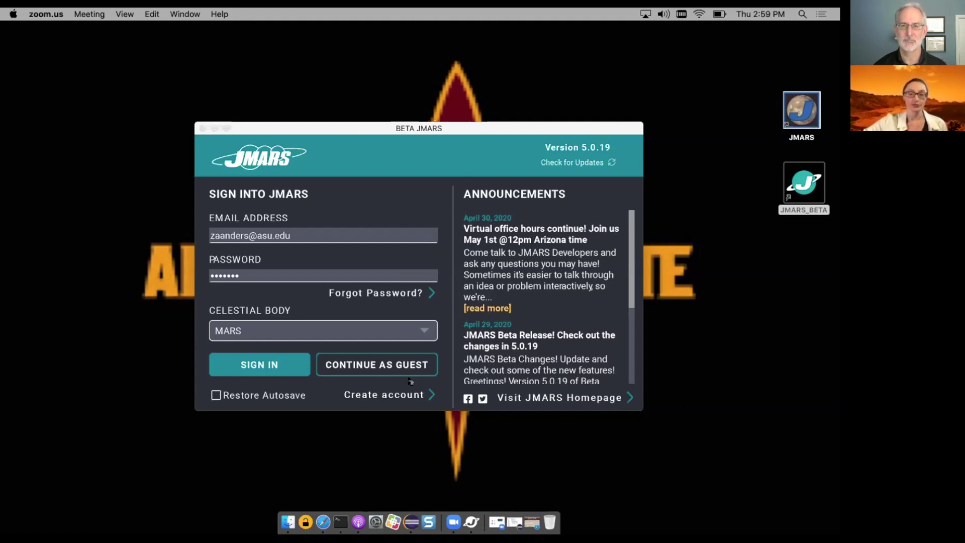
left_click(426, 331)
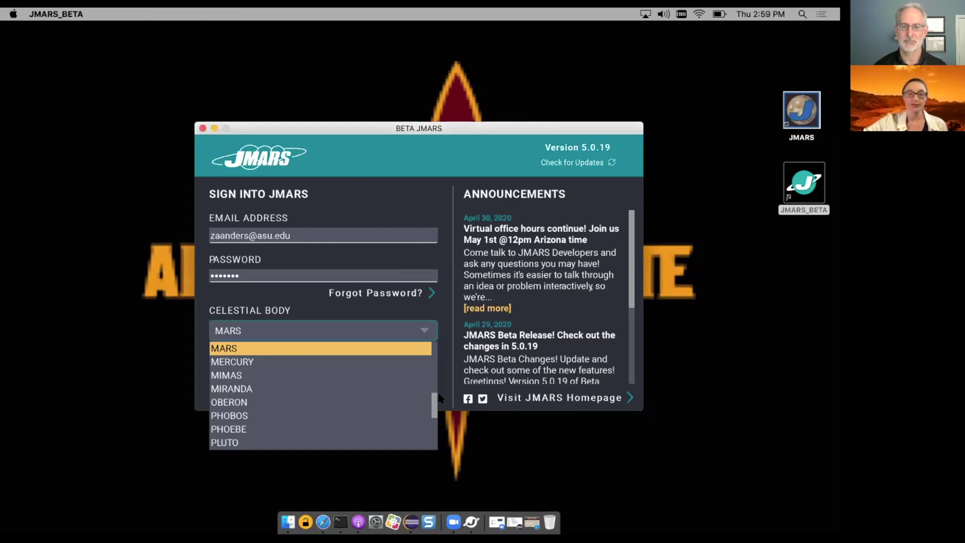
mouse_move(433, 394)
left_mouse_down()
mouse_move(434, 431)
mouse_move(442, 363)
mouse_move(444, 389)
left_mouse_up()
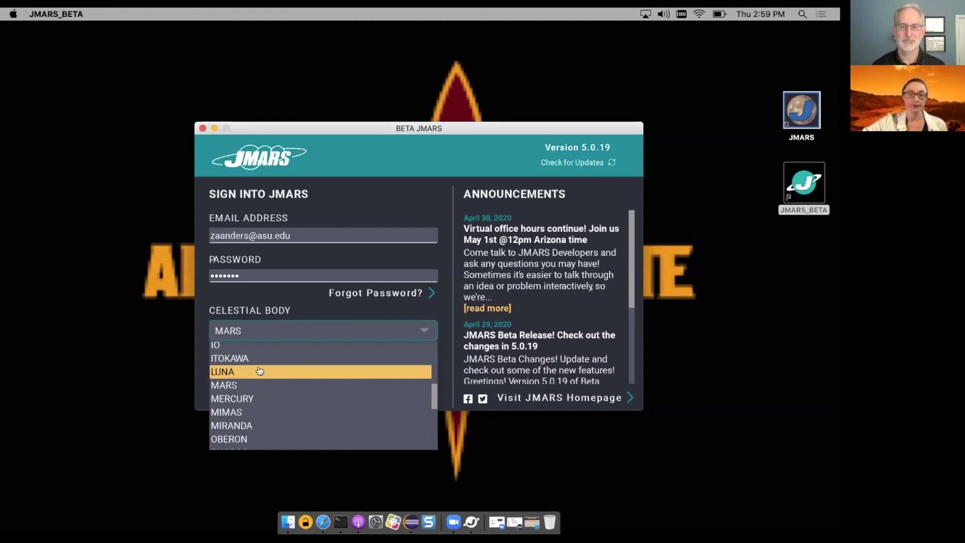
left_click(266, 385)
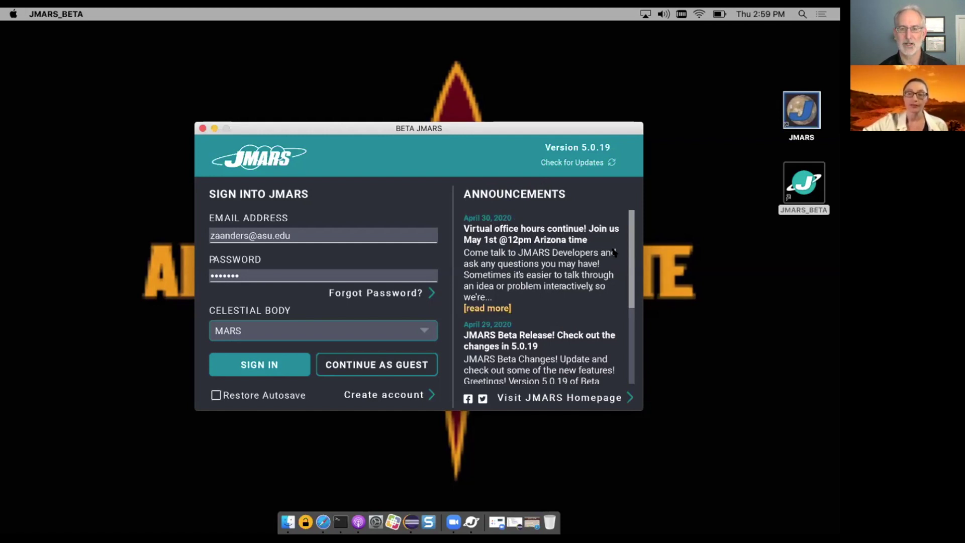
scroll(630, 223, "down", 5)
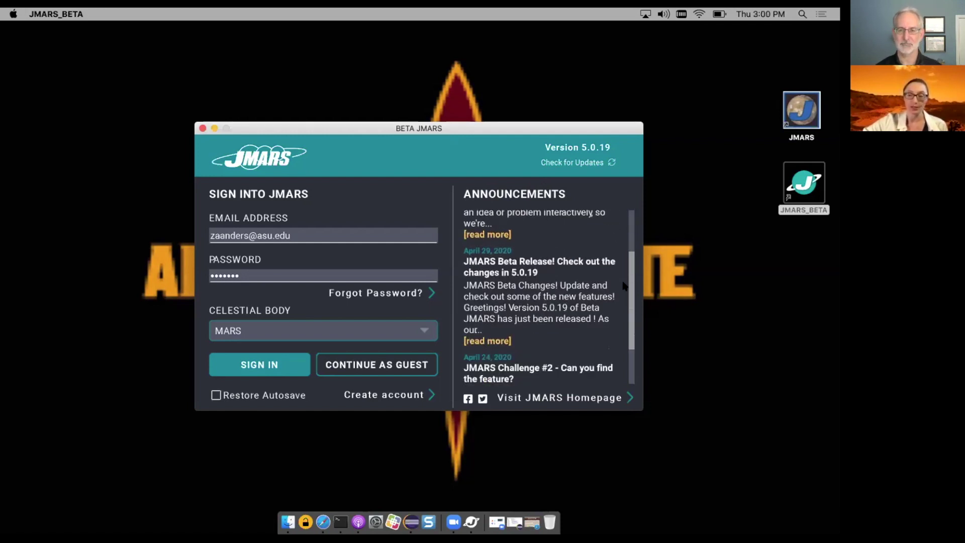
scroll(631, 237, "up", 3)
scroll(631, 237, "up", 1)
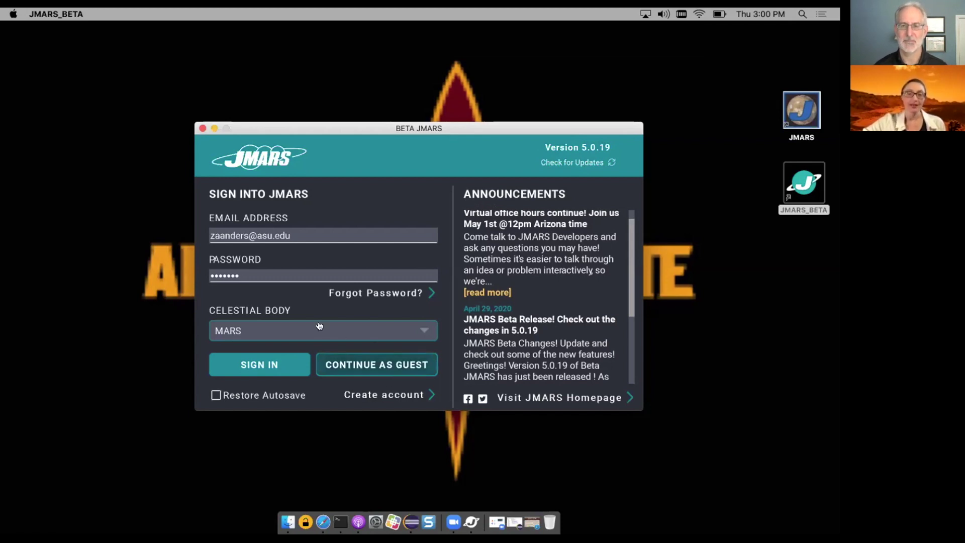
Step: Sign in to JMARS to load the Mars map at 0E, 0 with THEMIS Day IR and overlays
left_click(249, 363)
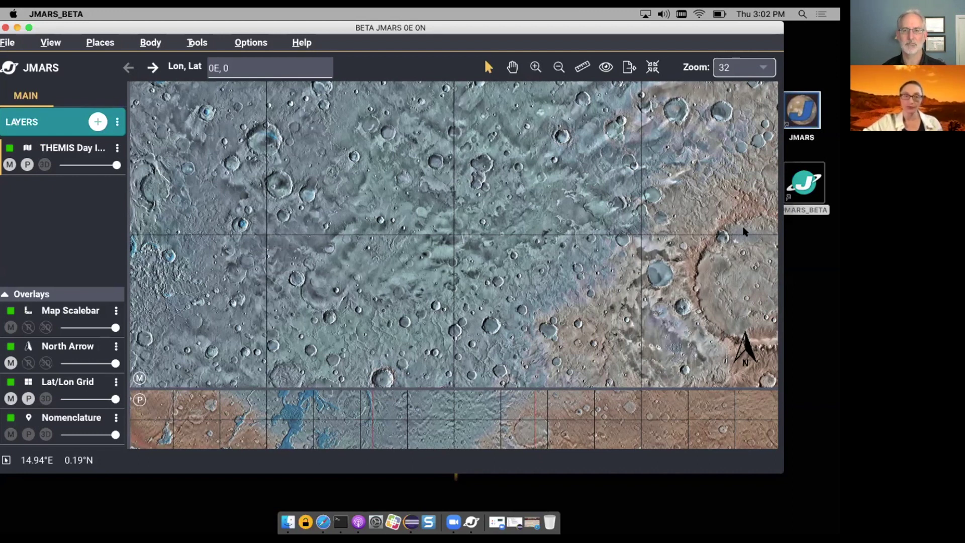
left_click(115, 123)
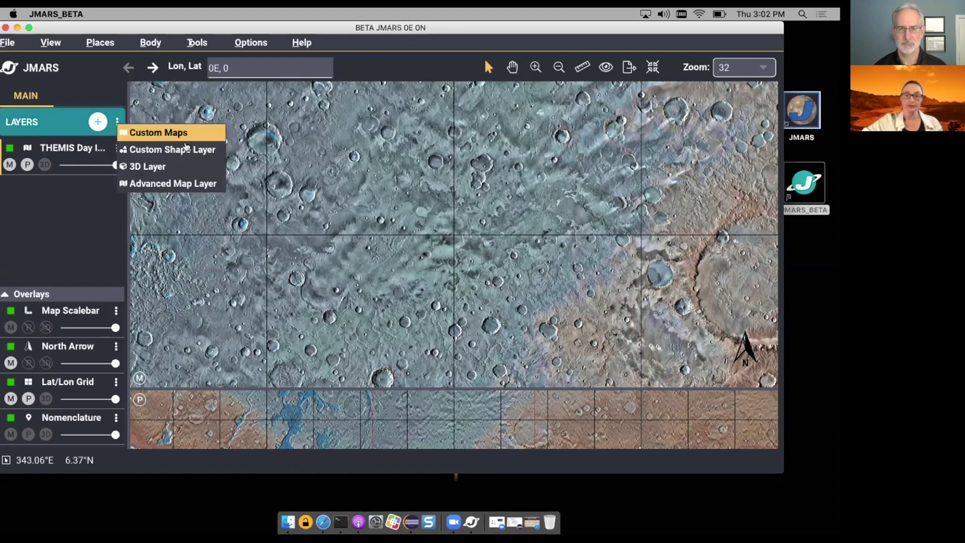
left_click(219, 223)
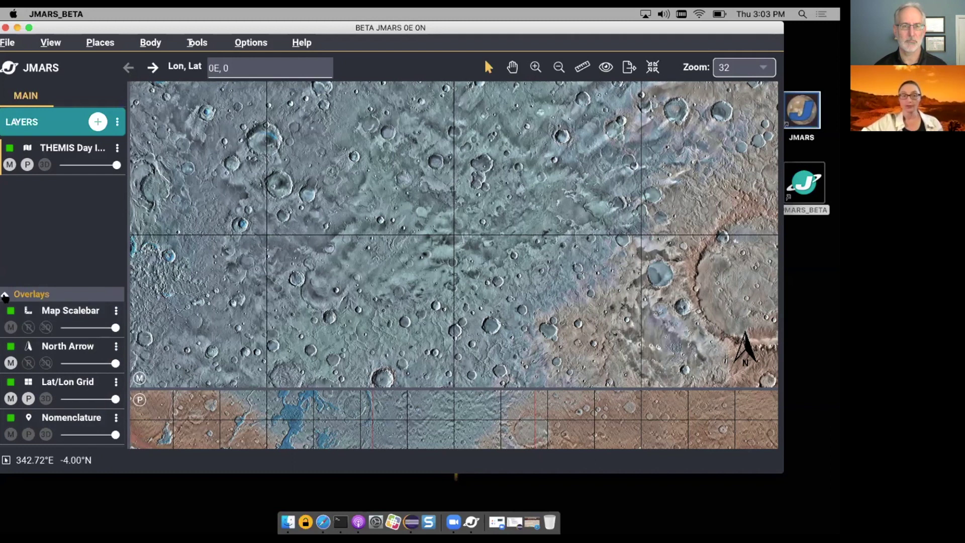
Step: Collapse the Overlays group, expand it again, then collapse it so only THEMIS Day is listed
left_click(5, 297)
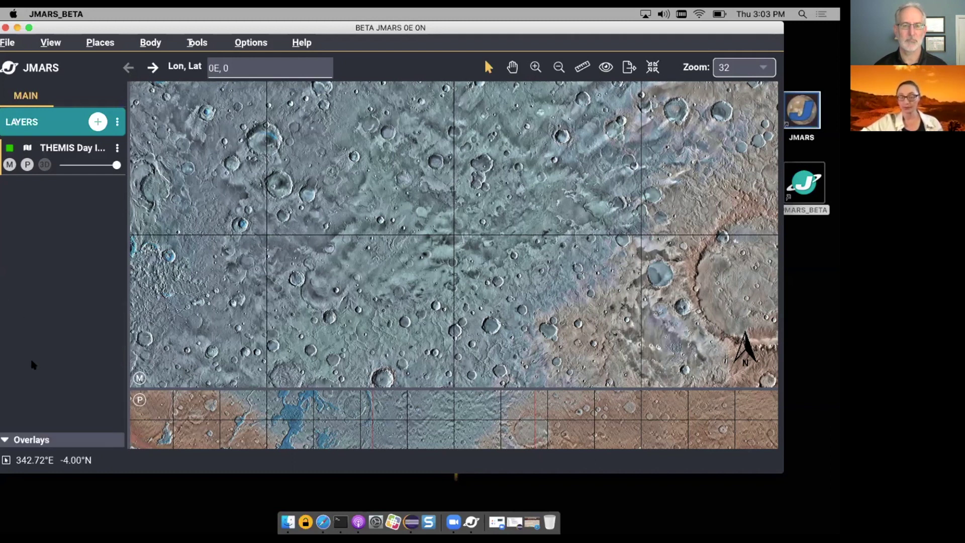
left_click(4, 440)
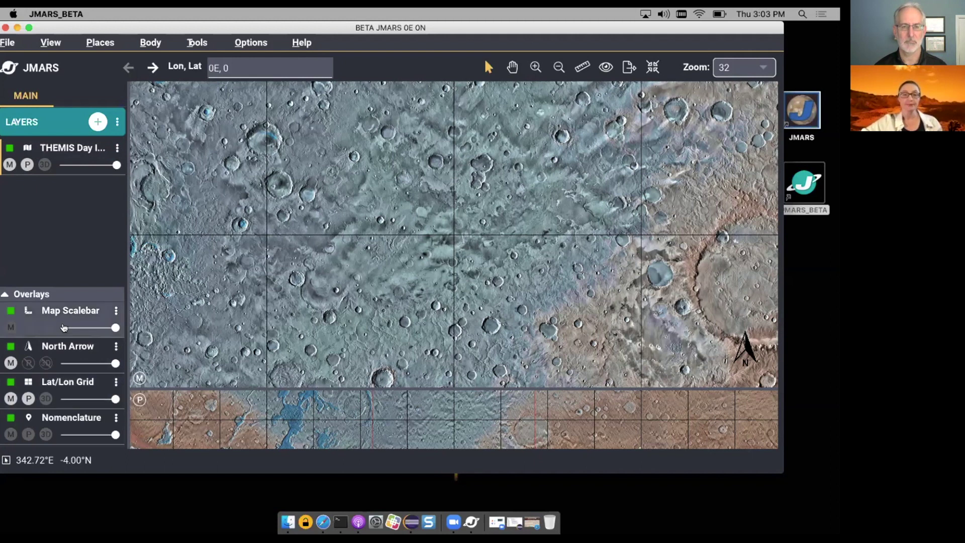
mouse_move(64, 328)
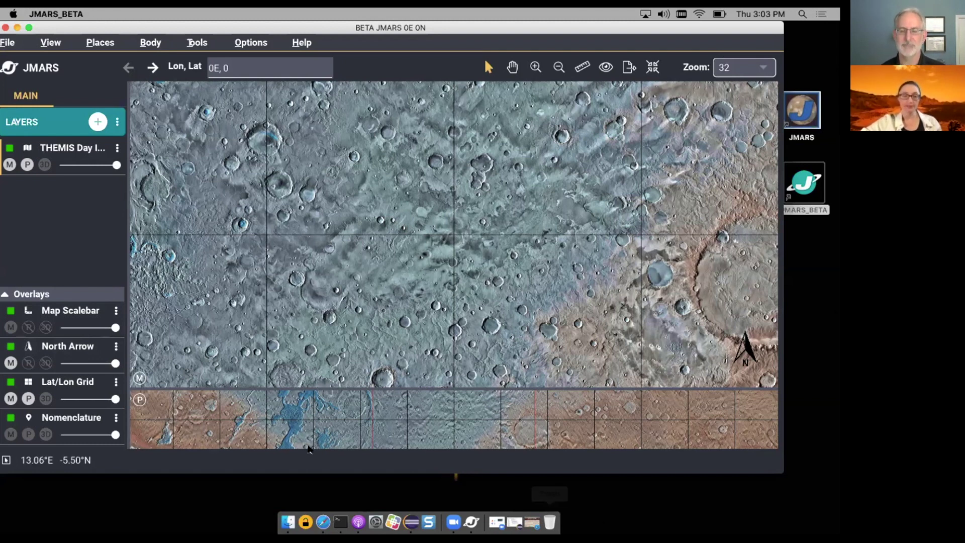
left_click(5, 295)
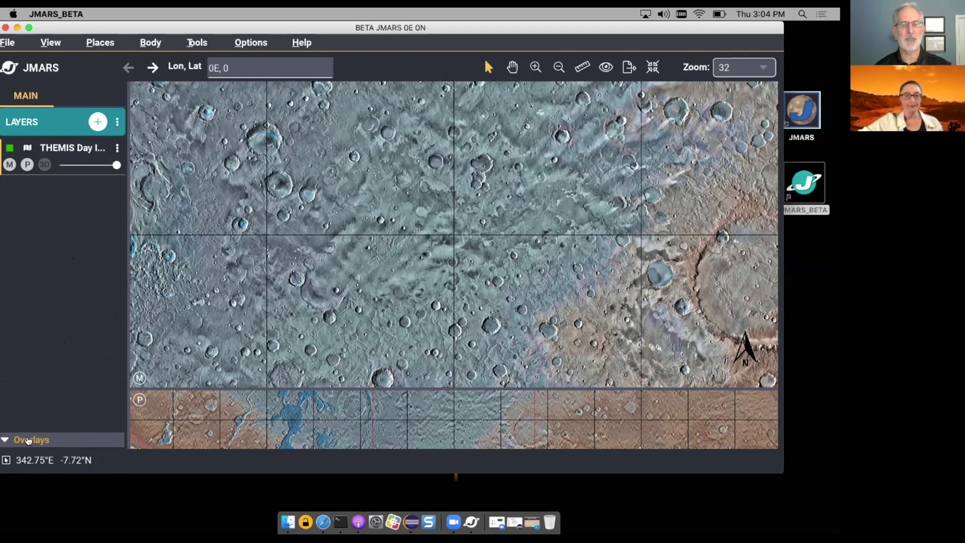
Step: Widen the layers panel to show the full THEMIS Day IR name, then shrink it to a thin strip
left_click(6, 440)
left_click(70, 395)
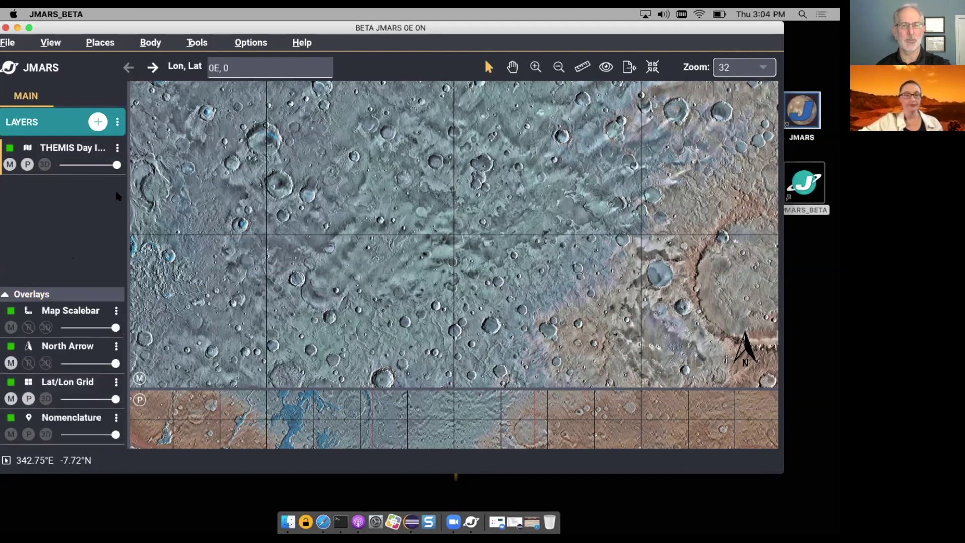
left_click_drag(130, 195, 185, 194)
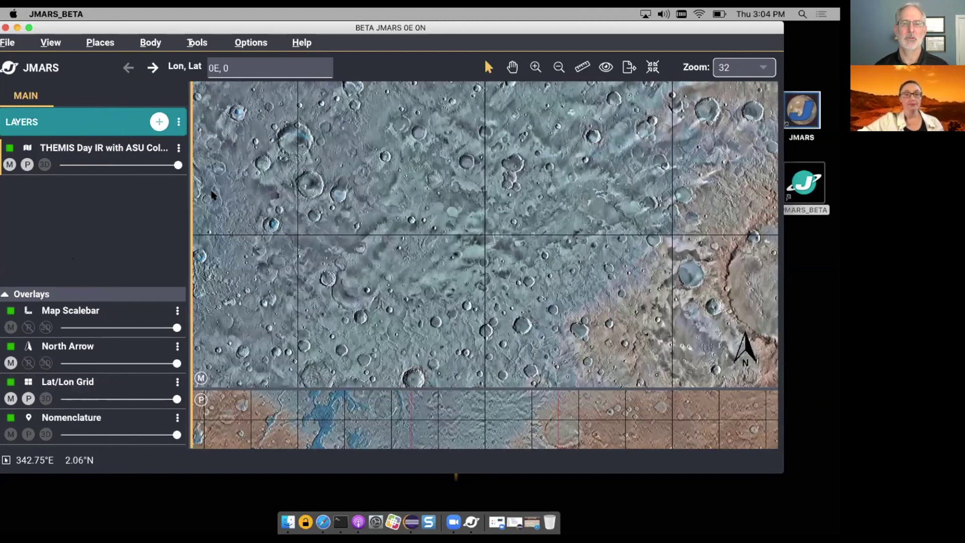
left_click_drag(186, 194, 222, 192)
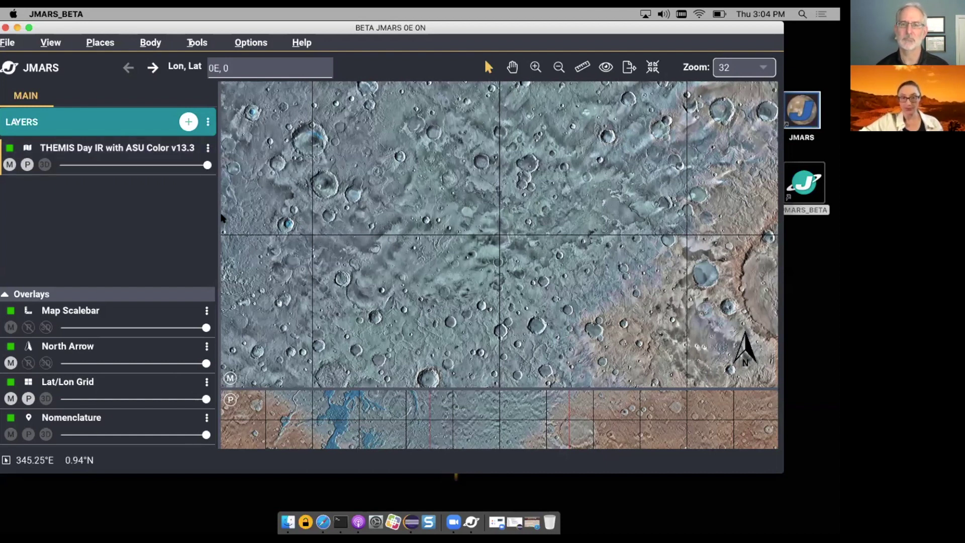
left_click_drag(217, 212, 57, 196)
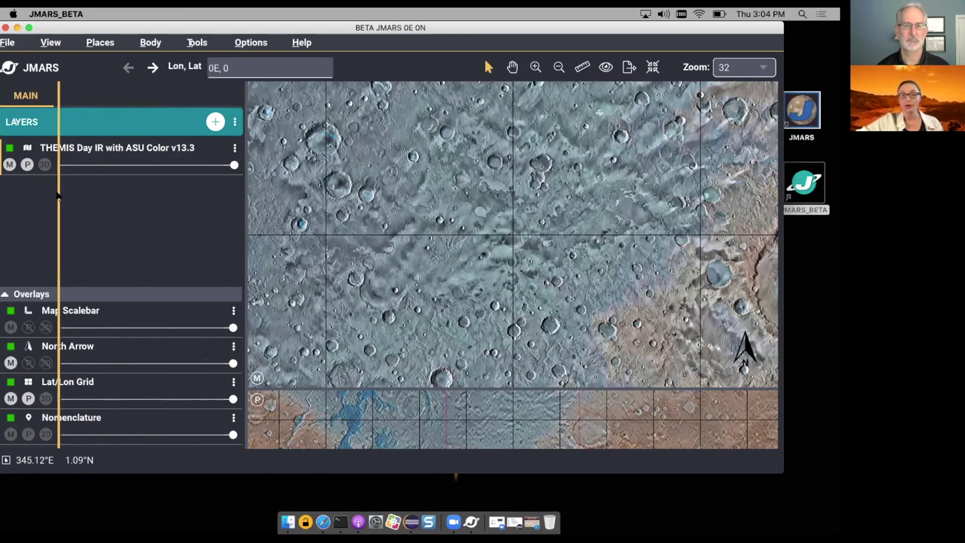
left_click_drag(57, 196, 56, 196)
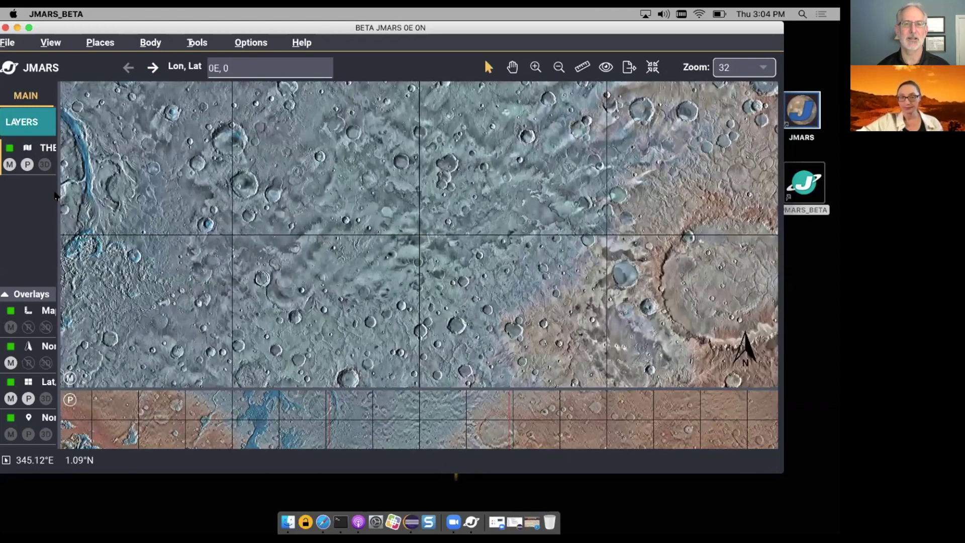
Step: Narrow the layers panel further, then widen it so layer and overlay names are readable
left_click_drag(56, 194, 34, 190)
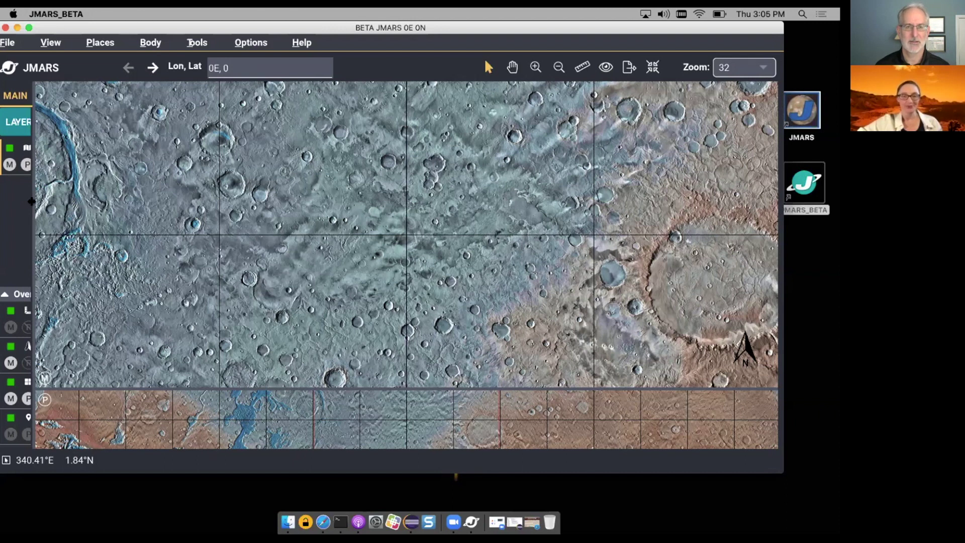
left_click_drag(31, 201, 107, 205)
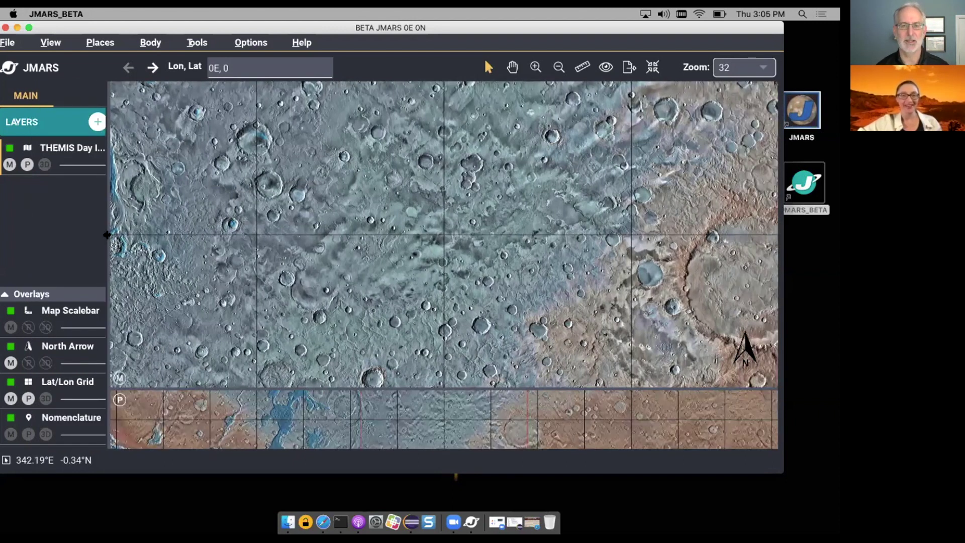
Step: Widen the layers panel slightly and let the Mars map redraw
left_click_drag(107, 235, 119, 232)
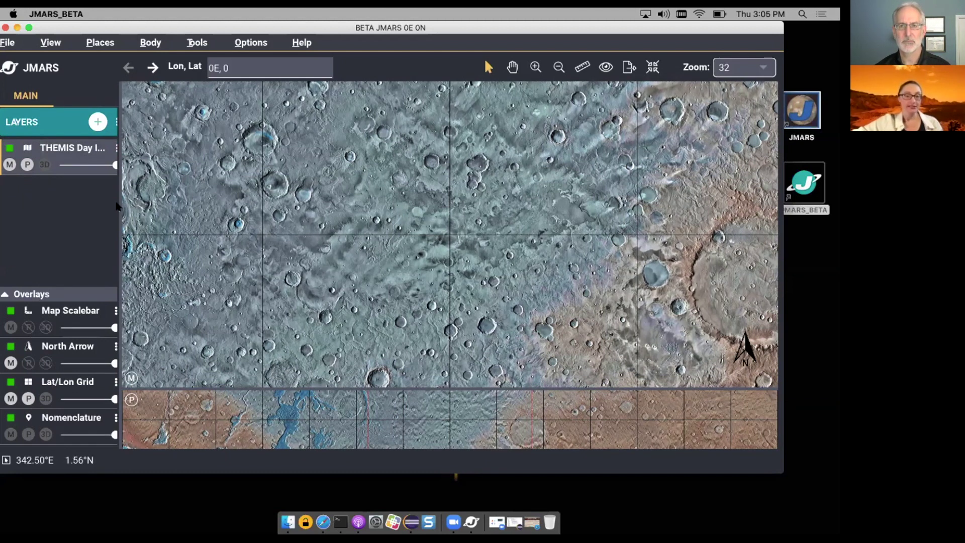
Step: Widen the layers panel a bit more and start adding a new layer
left_click_drag(117, 206, 144, 210)
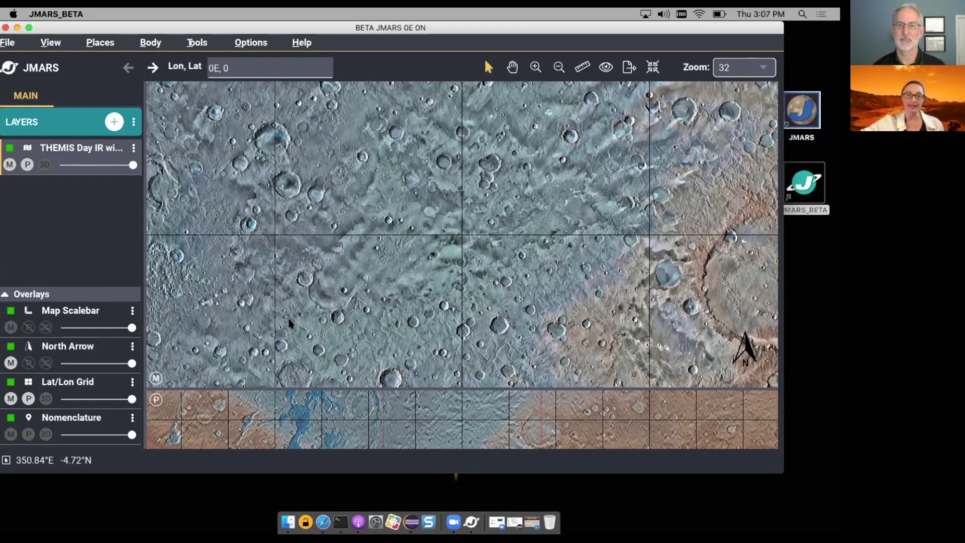
left_click(115, 123)
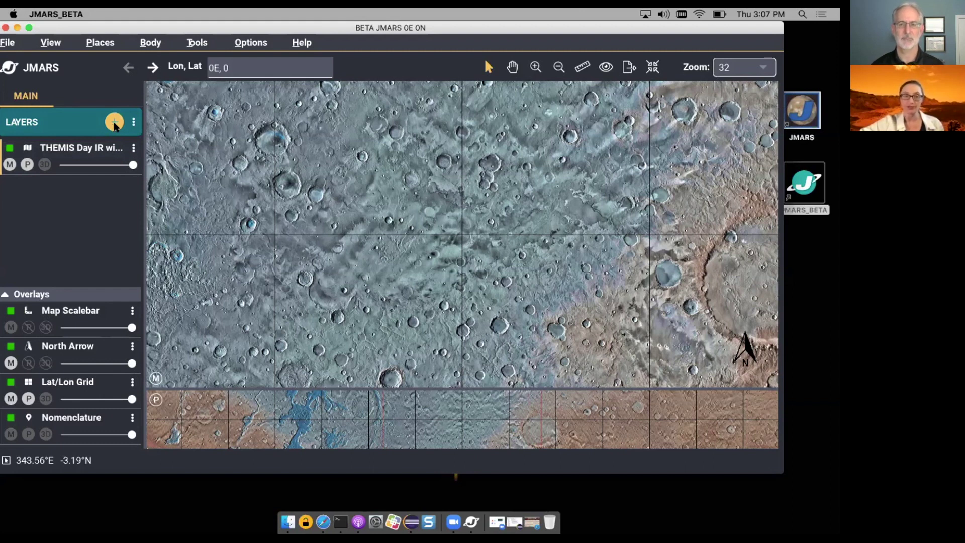
Step: Open the Add New Layer dialog on its Search Layers tab
left_click(115, 123)
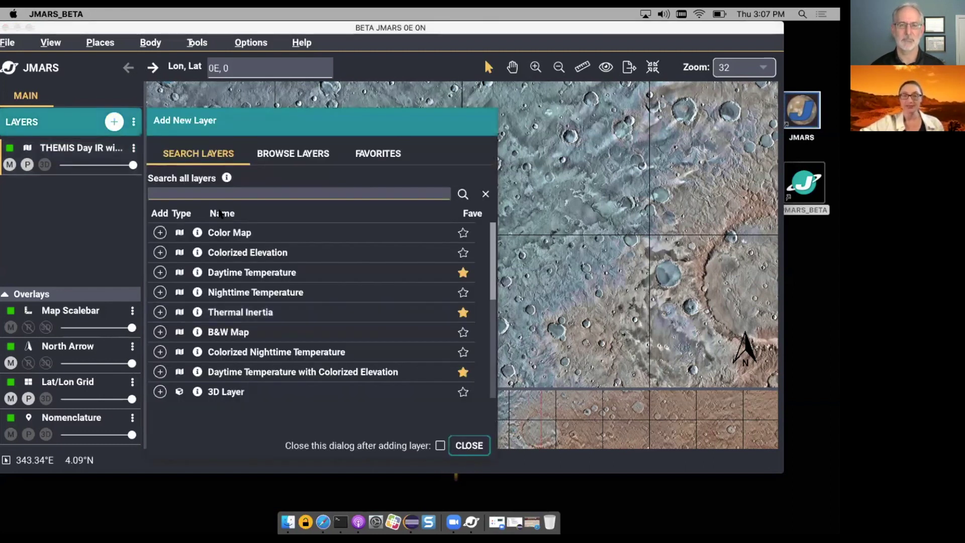
left_click(115, 122)
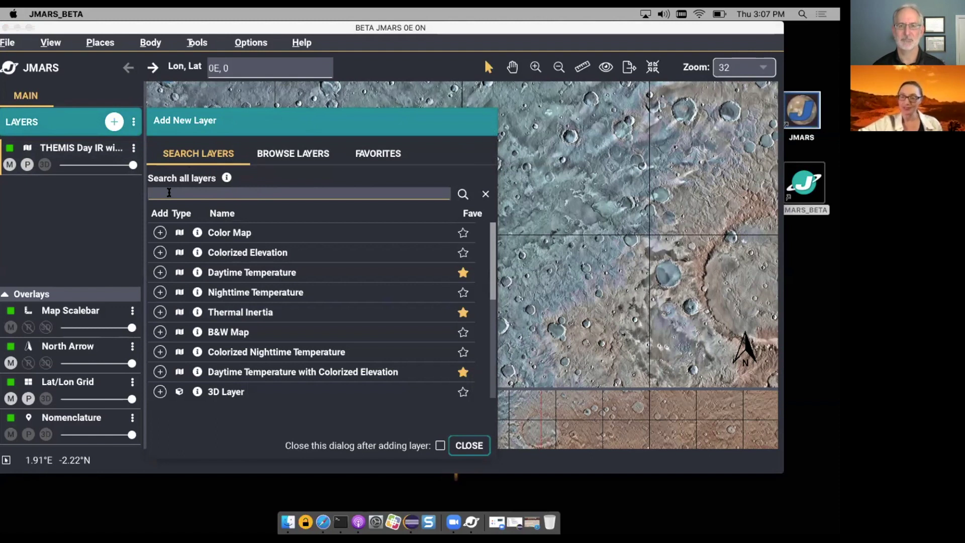
Step: Clear the 'asu' query and search the layer catalogue for 'temperature'
left_click(276, 157)
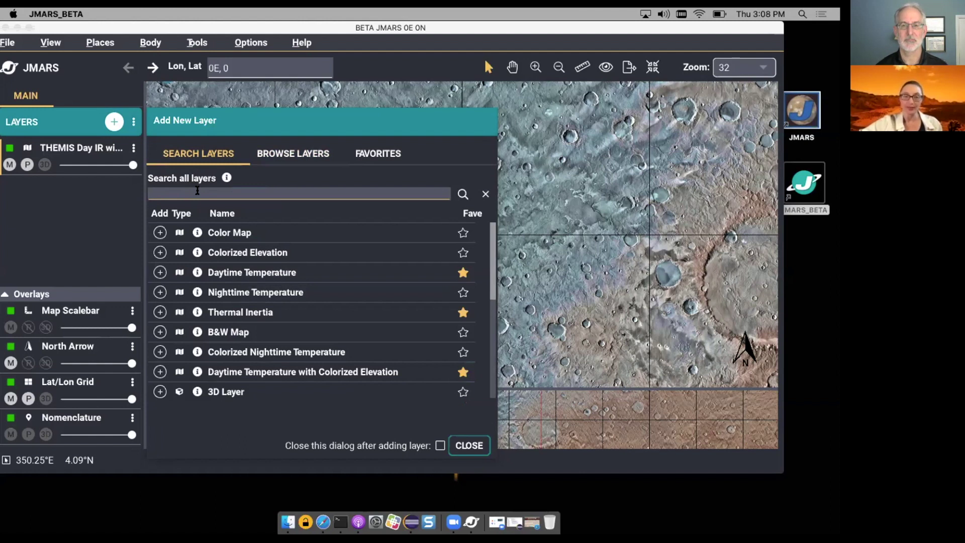
type("asu")
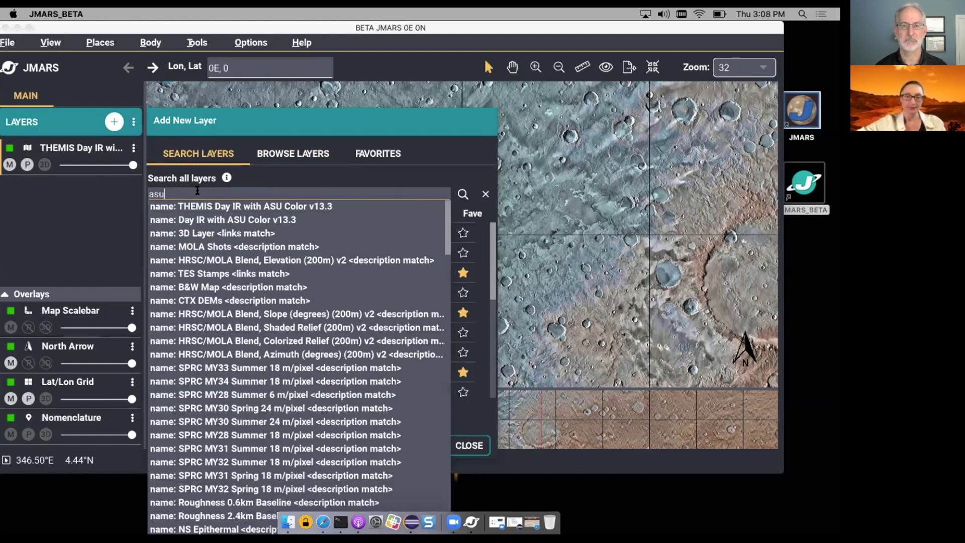
key("BackSpace")
key("BackSpace")
key("BackSpace")
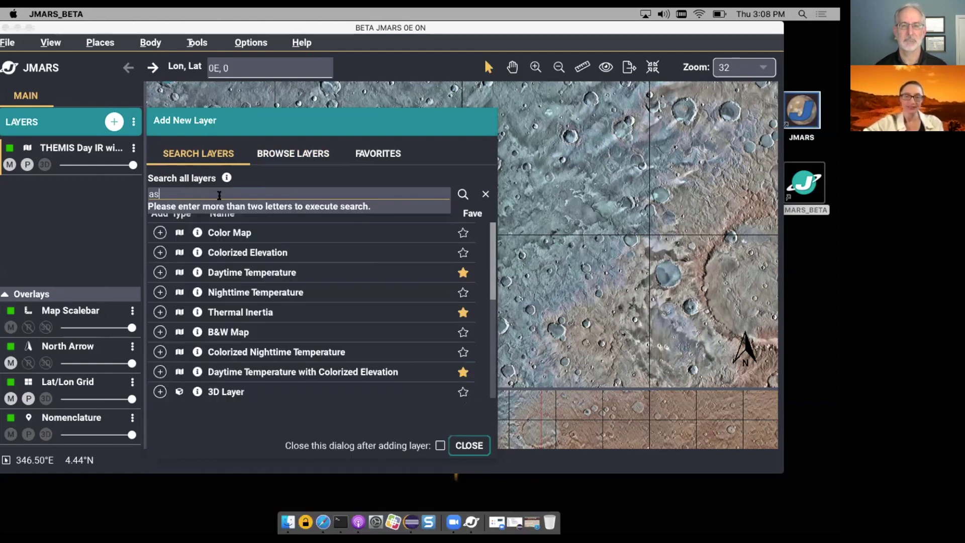
type("te")
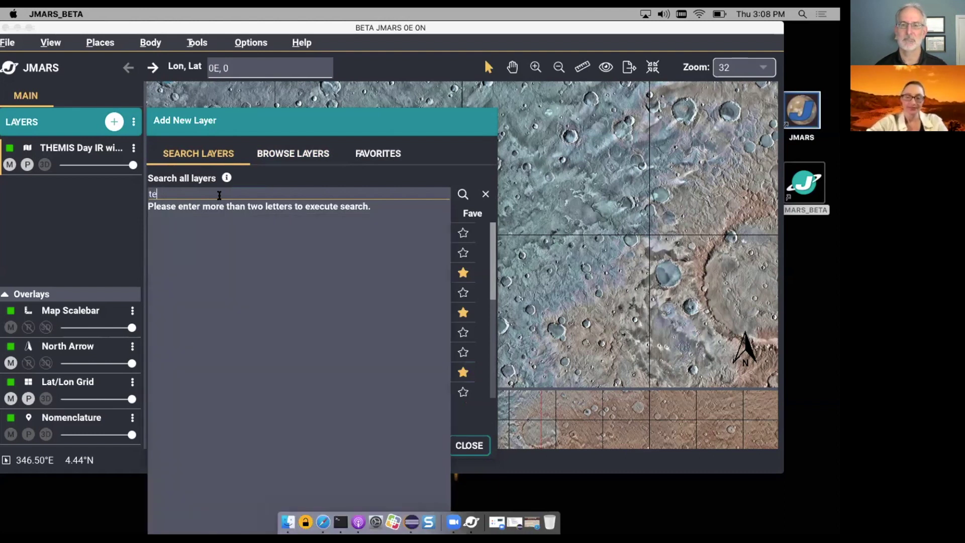
type("mperat")
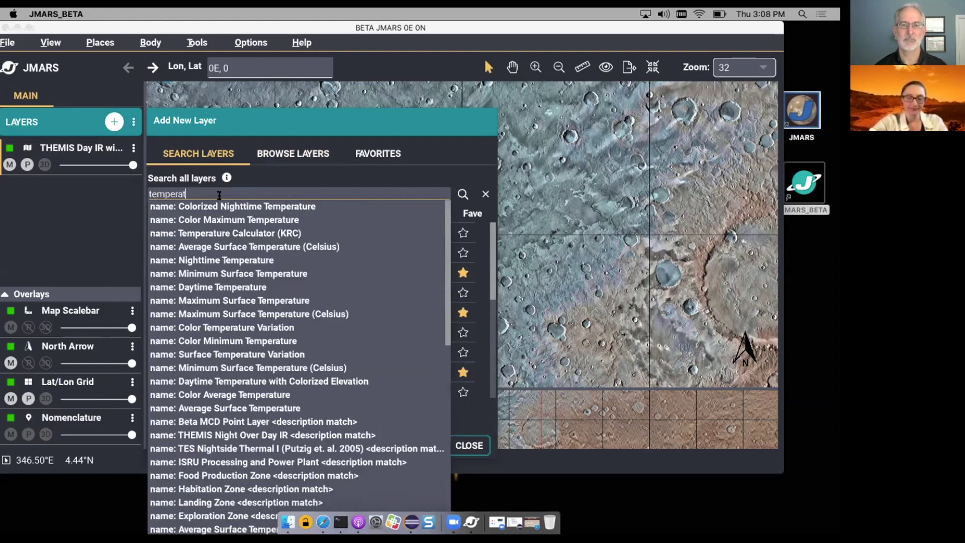
type("ure")
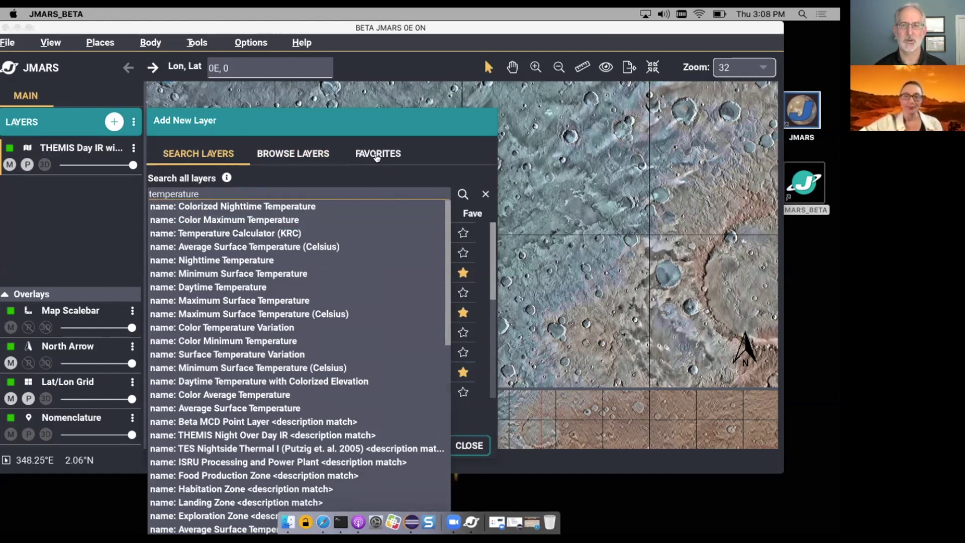
Step: Show the Favorites list of starred layers in the Add New Layer dialog
left_click(376, 158)
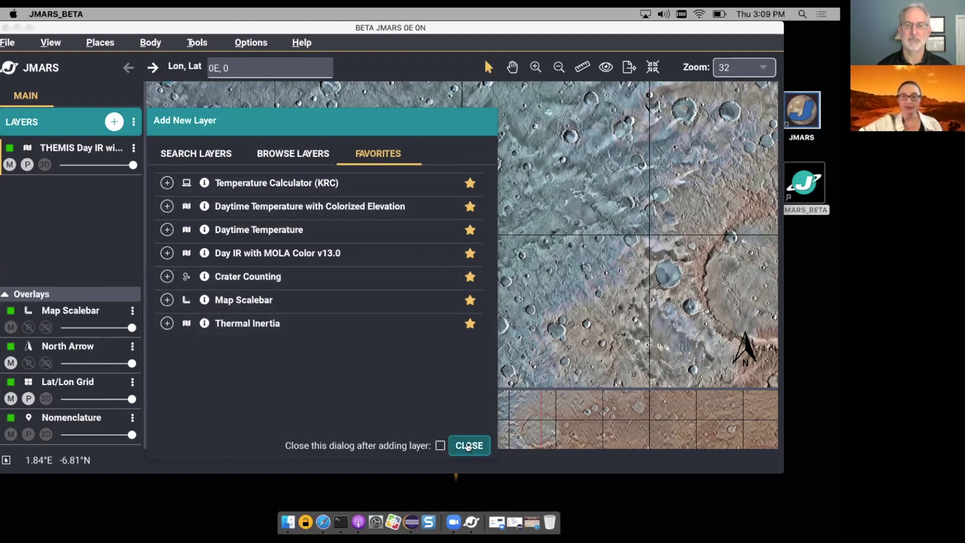
Step: Close the Add New Layer dialog
left_click(468, 446)
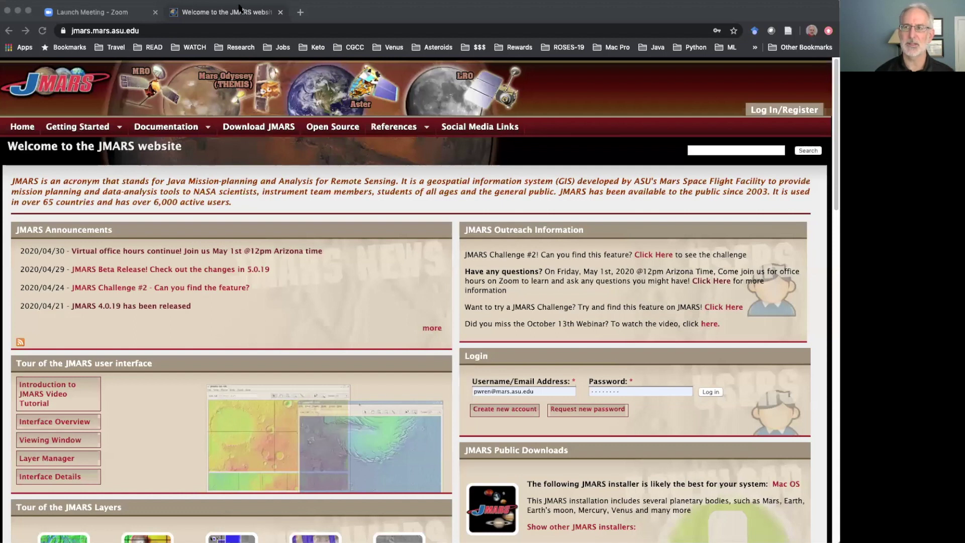
Step: Move the 'Welcome to the JMARS website' tab ahead of the 'Launch Meeting - Zoom' tab
left_click_drag(239, 9, 166, 16)
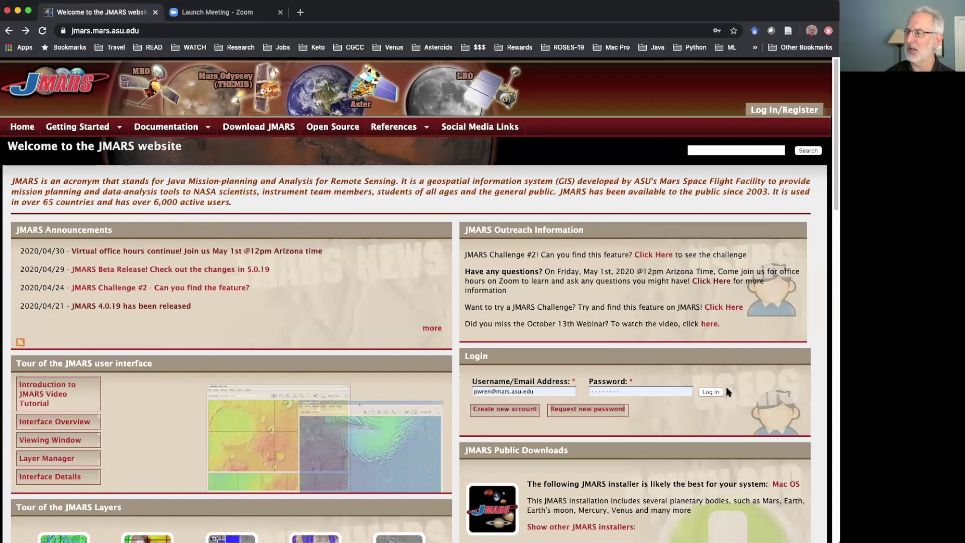
Step: Scroll the JMARS homepage down to the Public Downloads list with the JMARS Beta installer
scroll(633, 349, "down", 5)
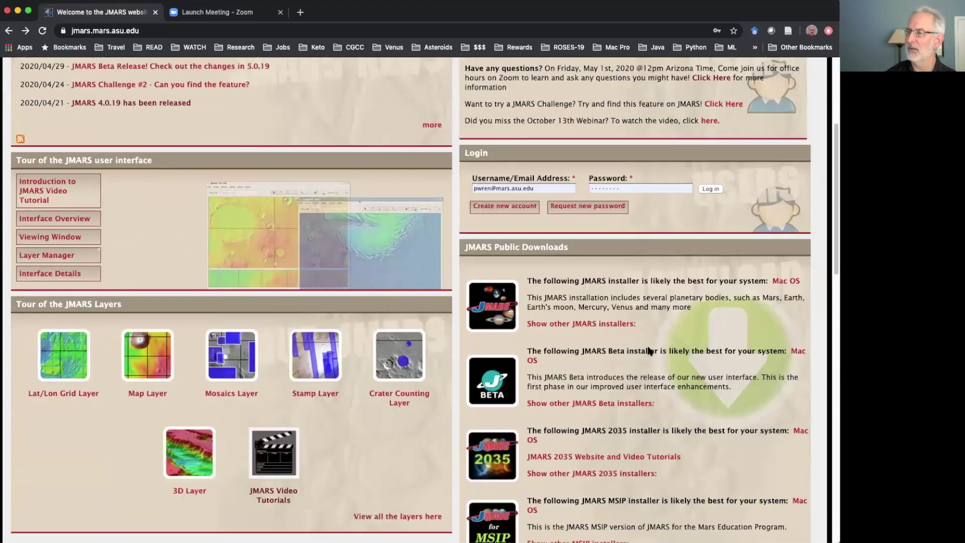
scroll(648, 351, "down", 1)
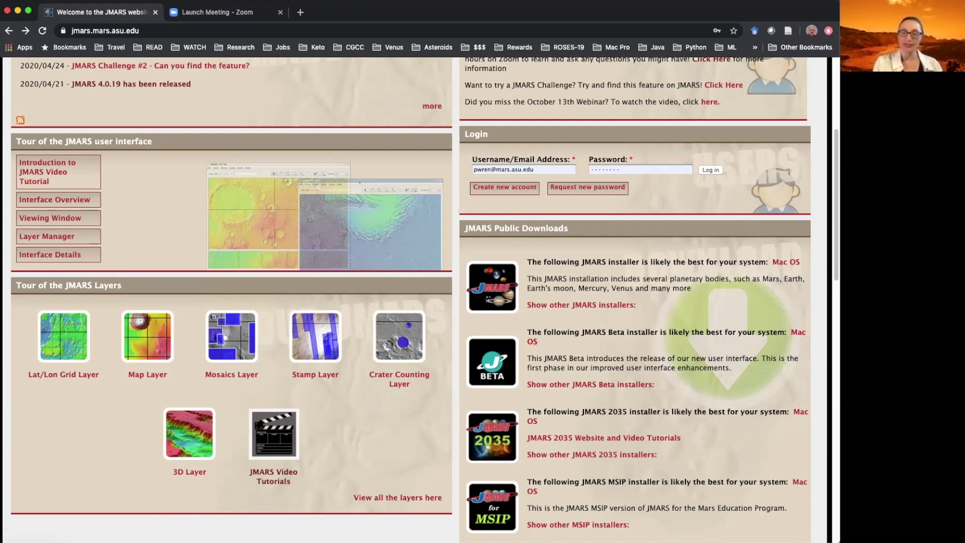
scroll(600, 315, "up", 1)
scroll(600, 314, "up", 5)
scroll(600, 312, "down", 4)
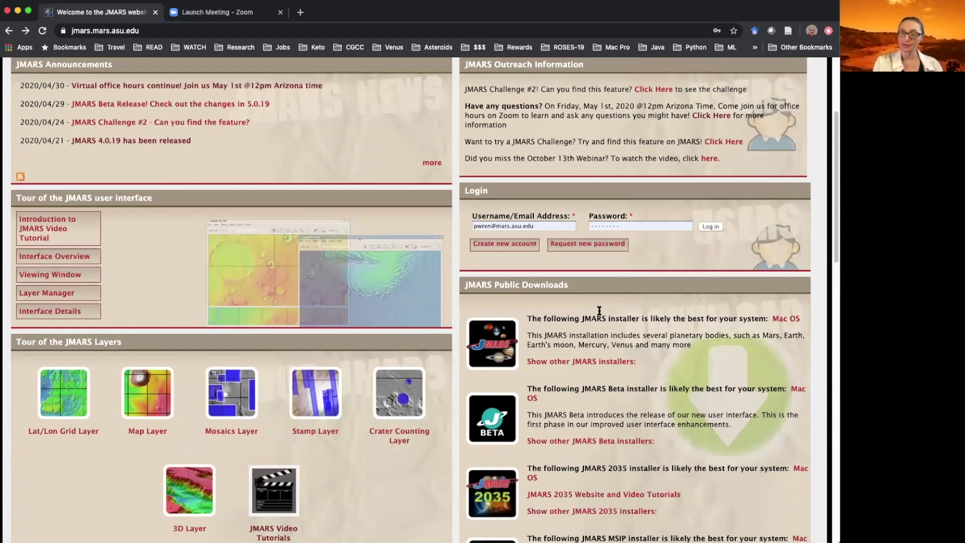
scroll(599, 311, "down", 2)
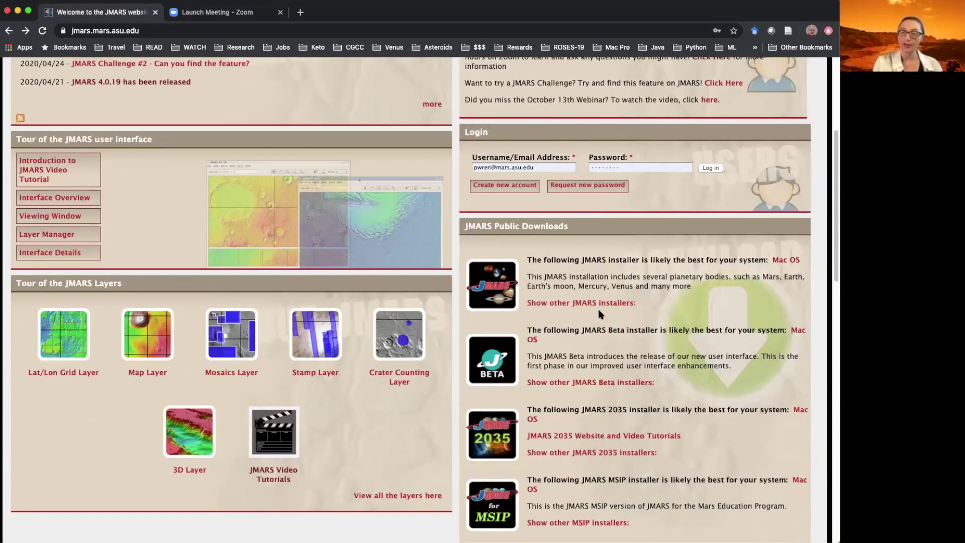